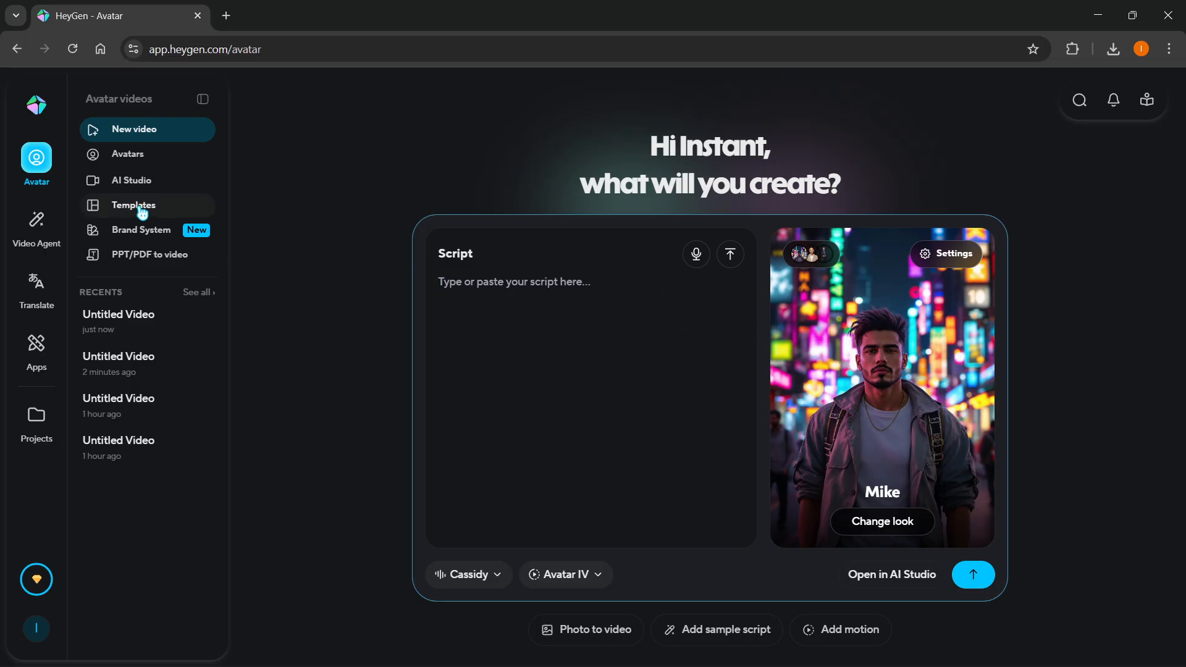
Open a new project in AI Studio and change the scene avatar's look to the man in the neon-lit city street.
left_click(128, 183)
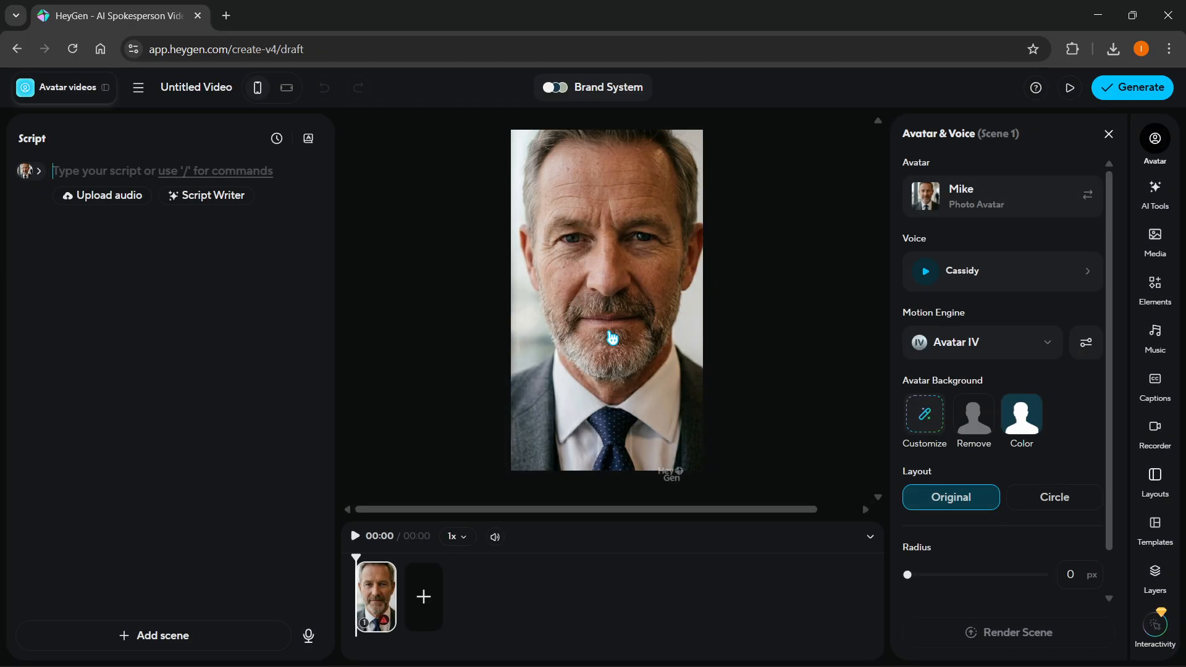
left_click(1013, 194)
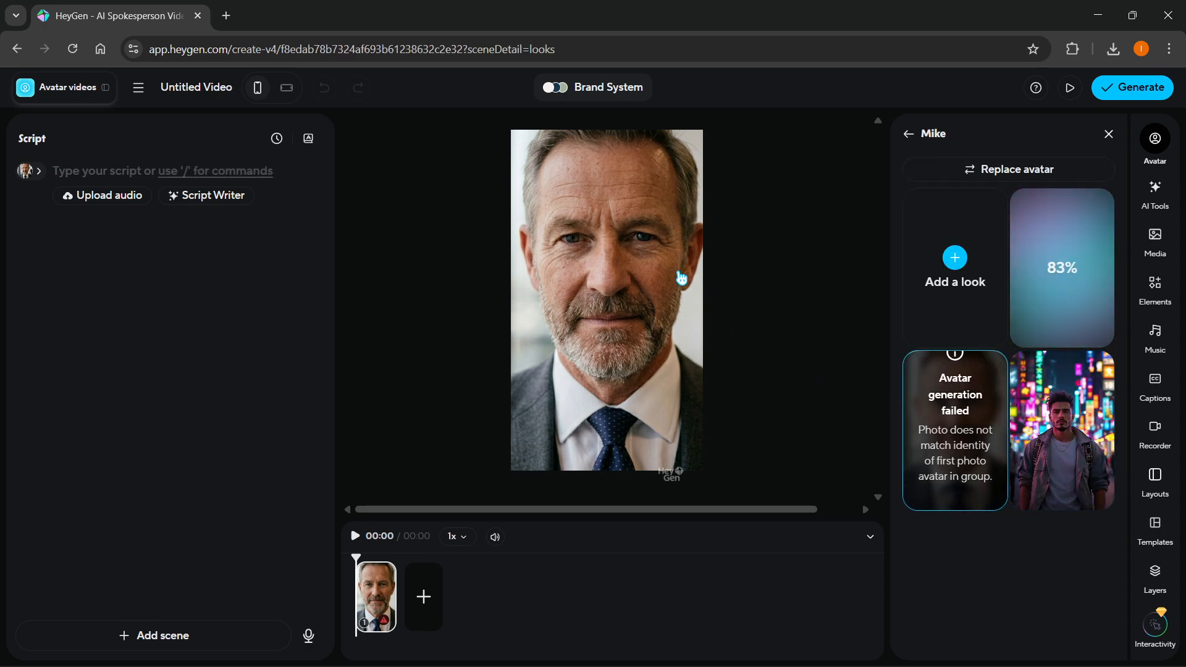
mouse_move(966, 307)
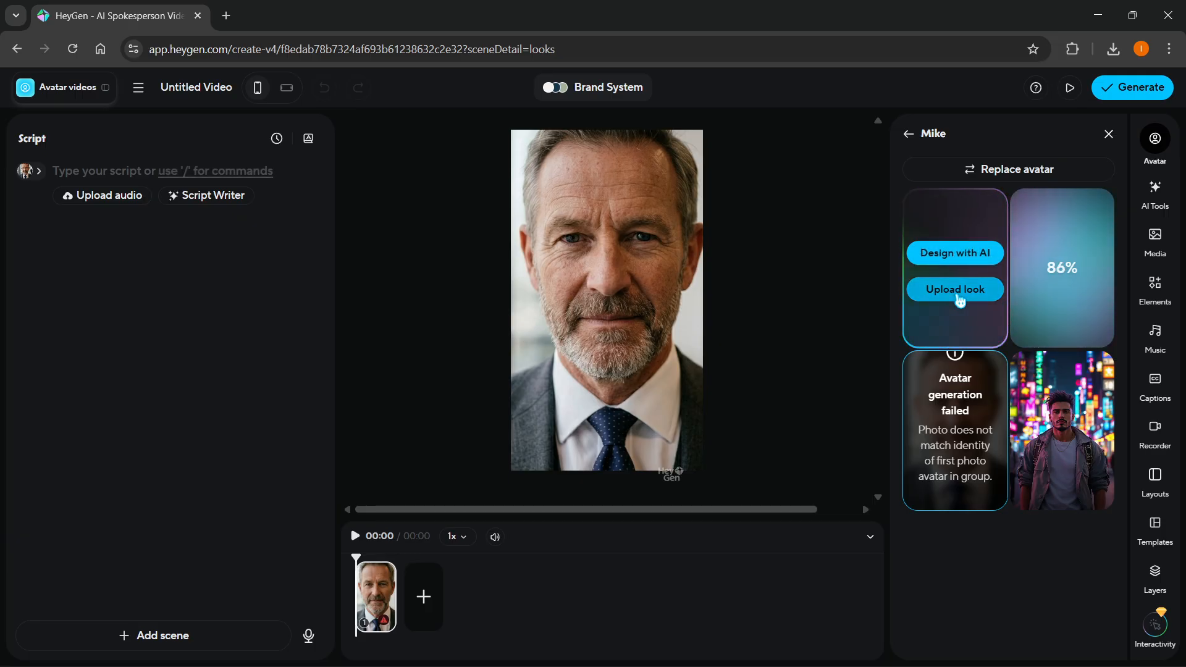
left_click(1057, 457)
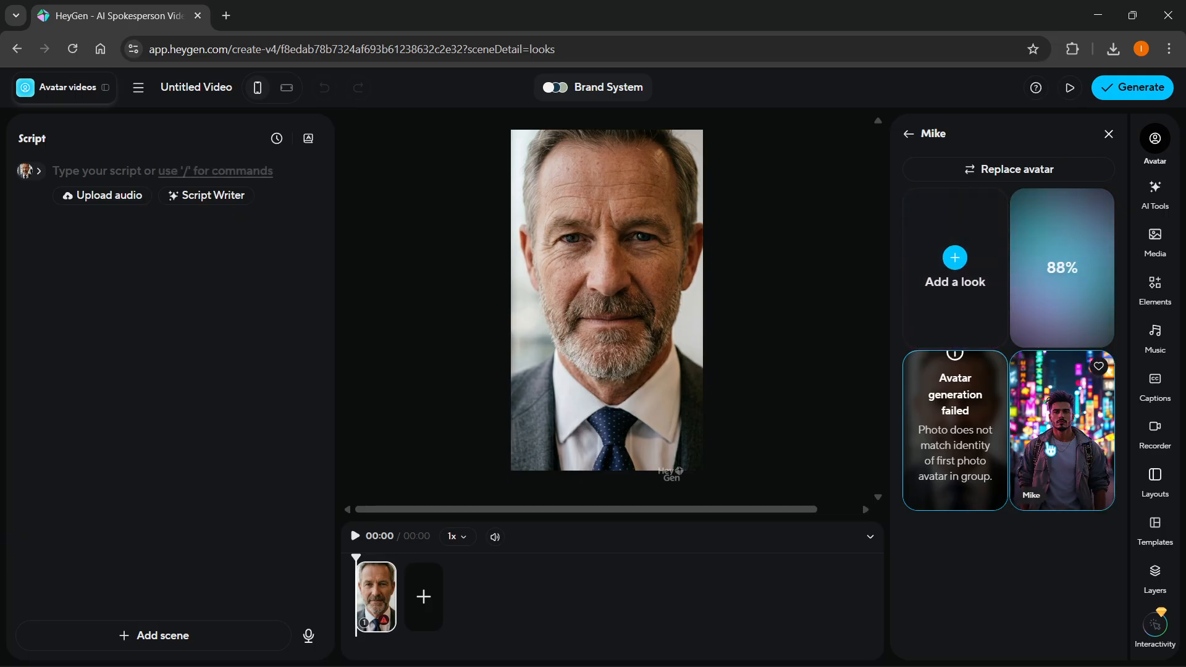
left_click(673, 341)
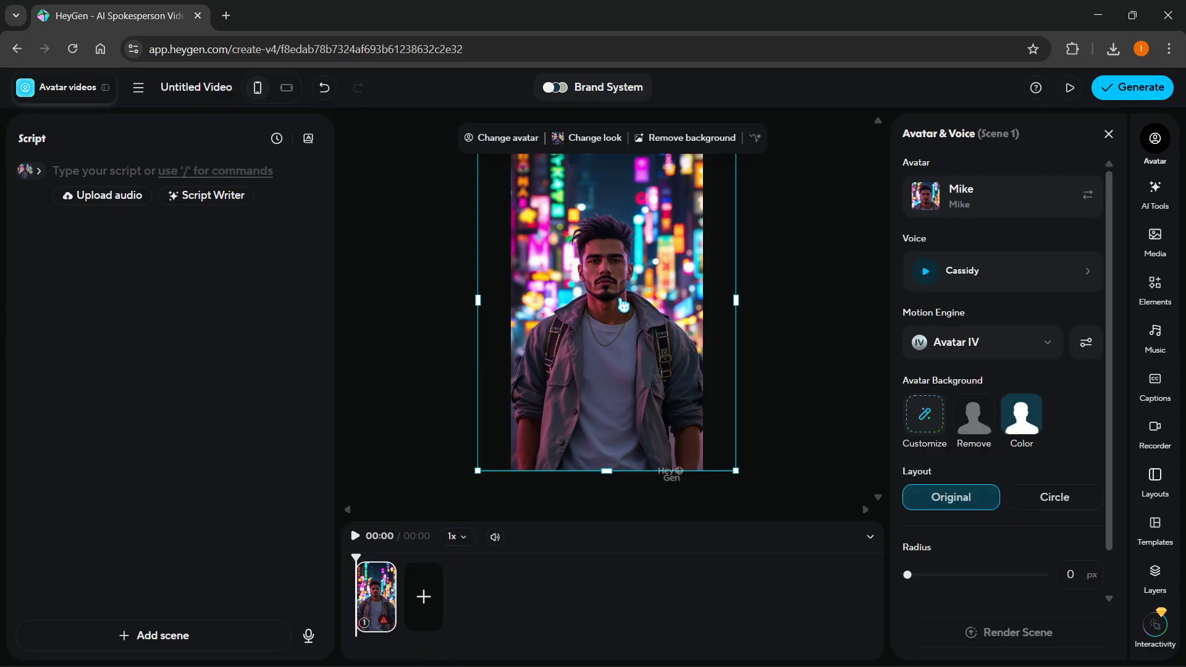
Review the looks available for the current avatar and return to the Avatar & Voice settings.
left_click(1022, 199)
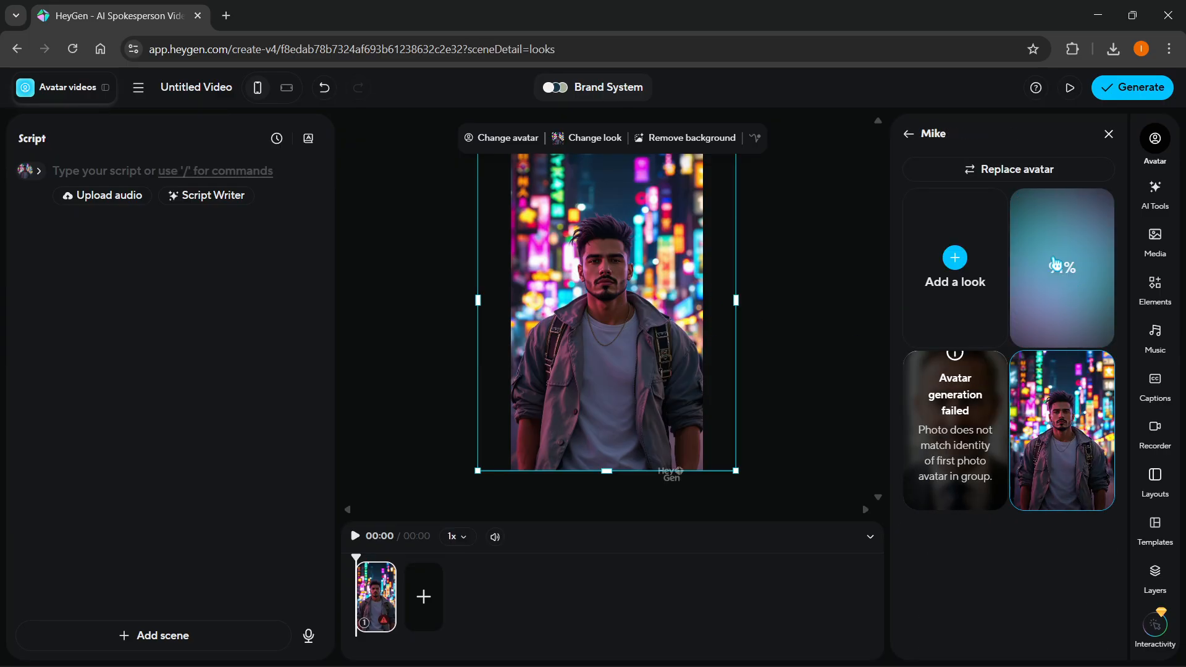
mouse_move(985, 263)
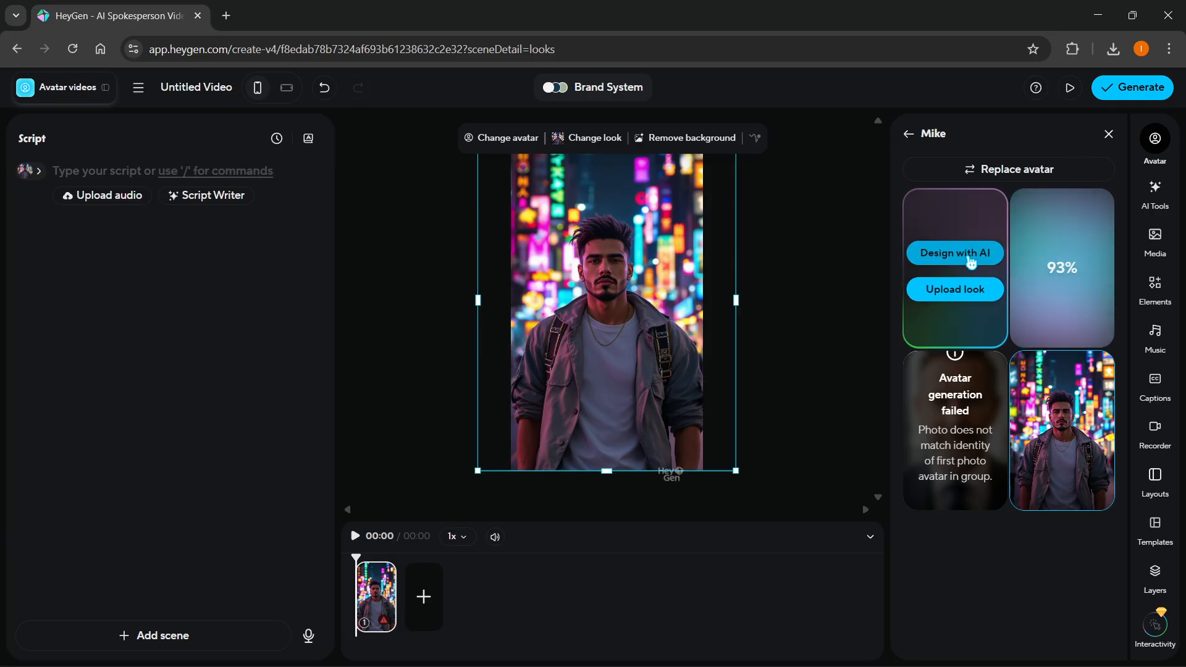
left_click(1108, 136)
left_click(1155, 138)
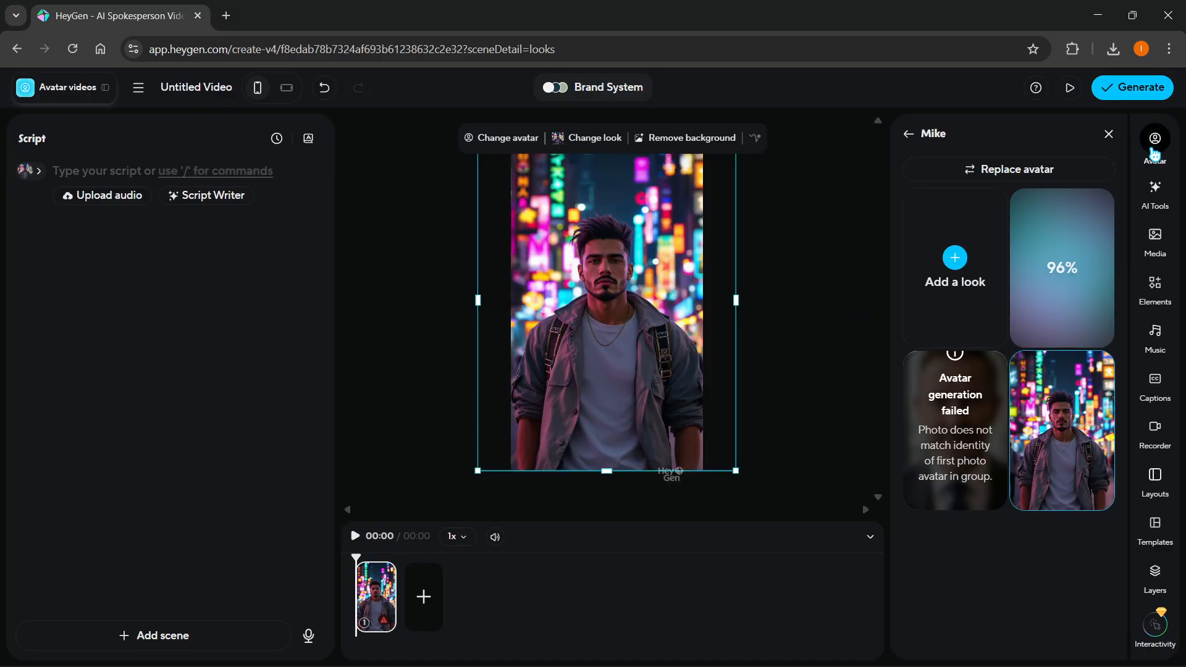
left_click(911, 136)
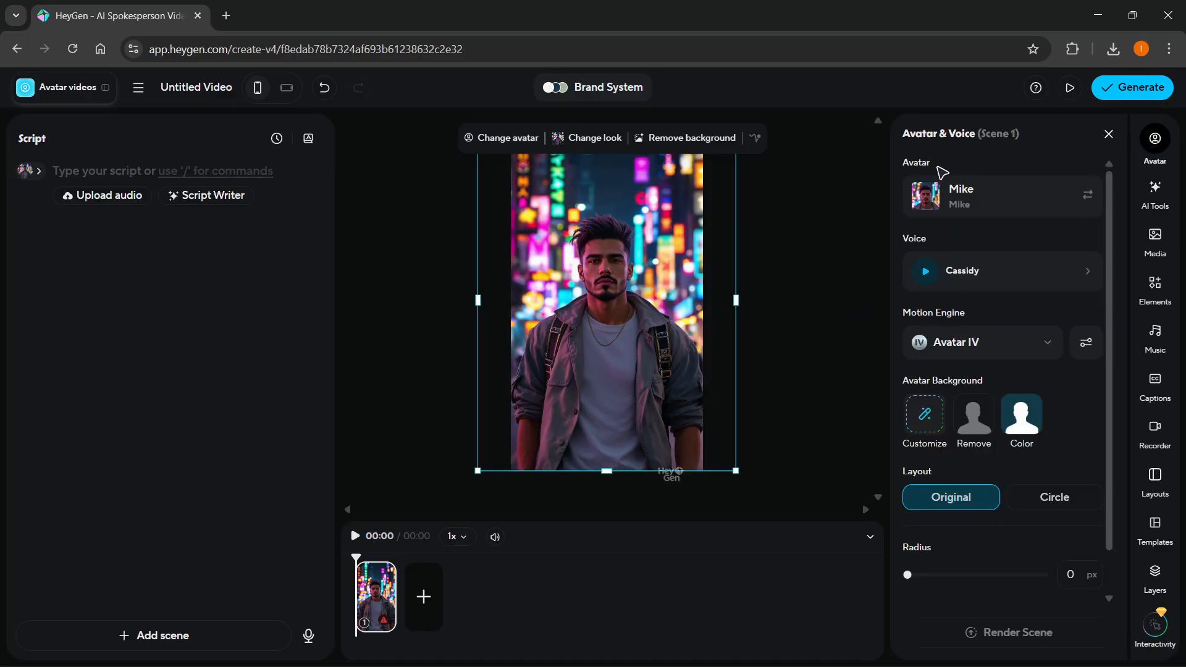
left_click(821, 261)
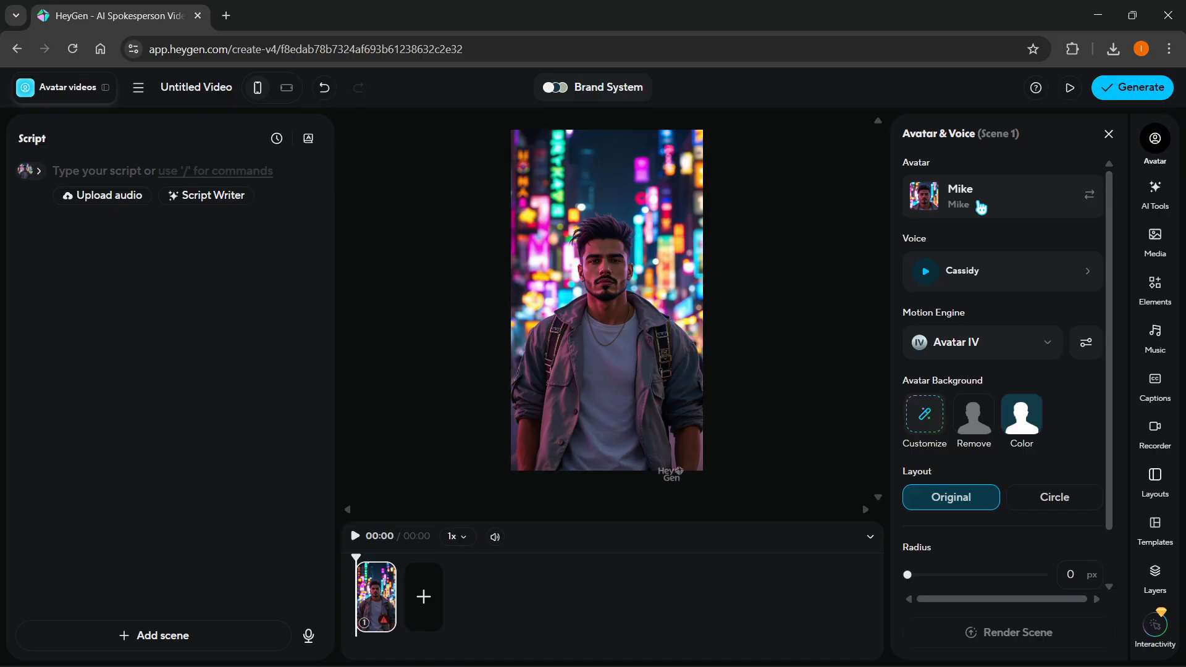
View the avatar's voice settings and the record-audio option for cloning a voice, dismissing the microphone request.
left_click(1001, 278)
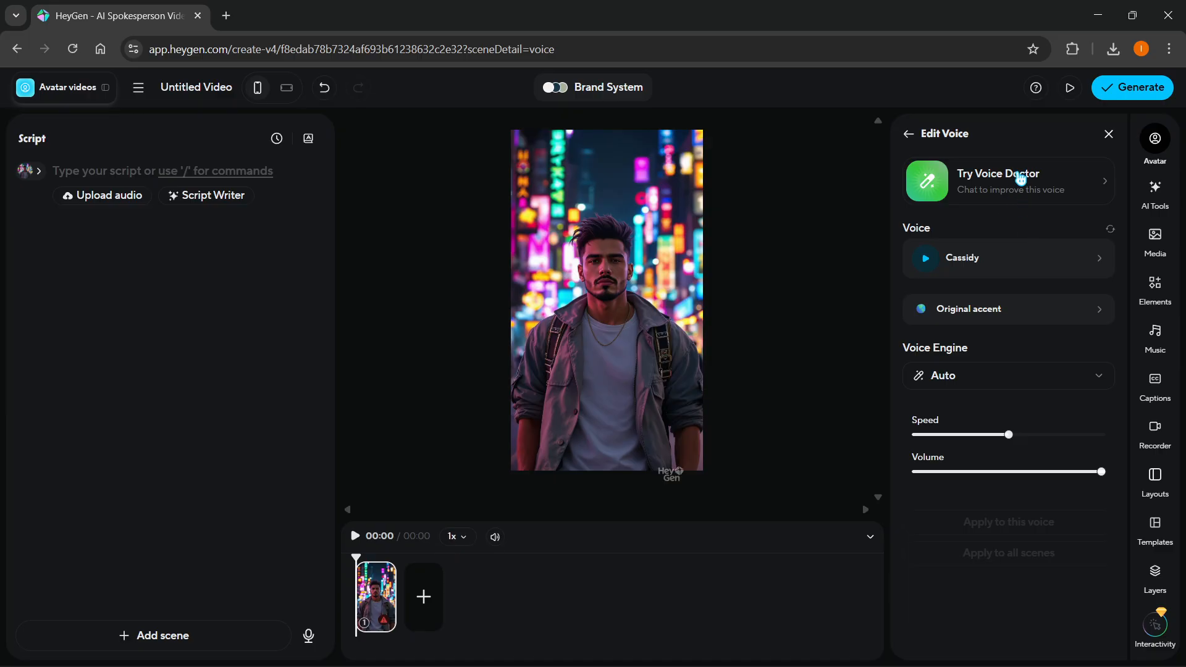
left_click(1008, 265)
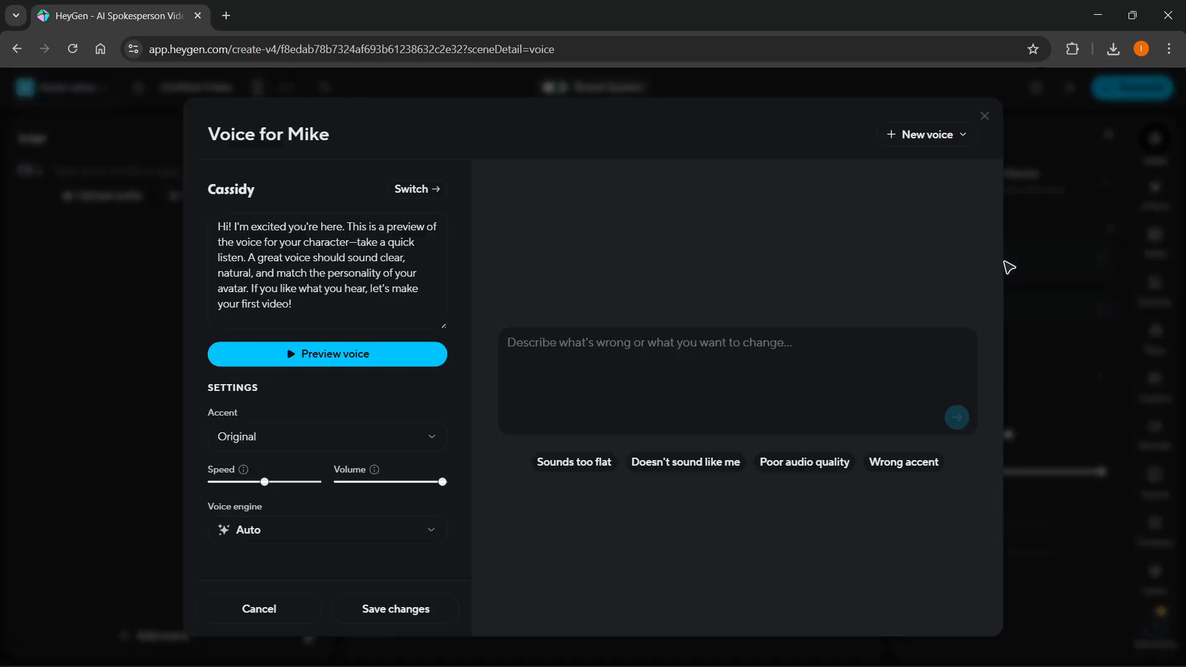
left_click(429, 190)
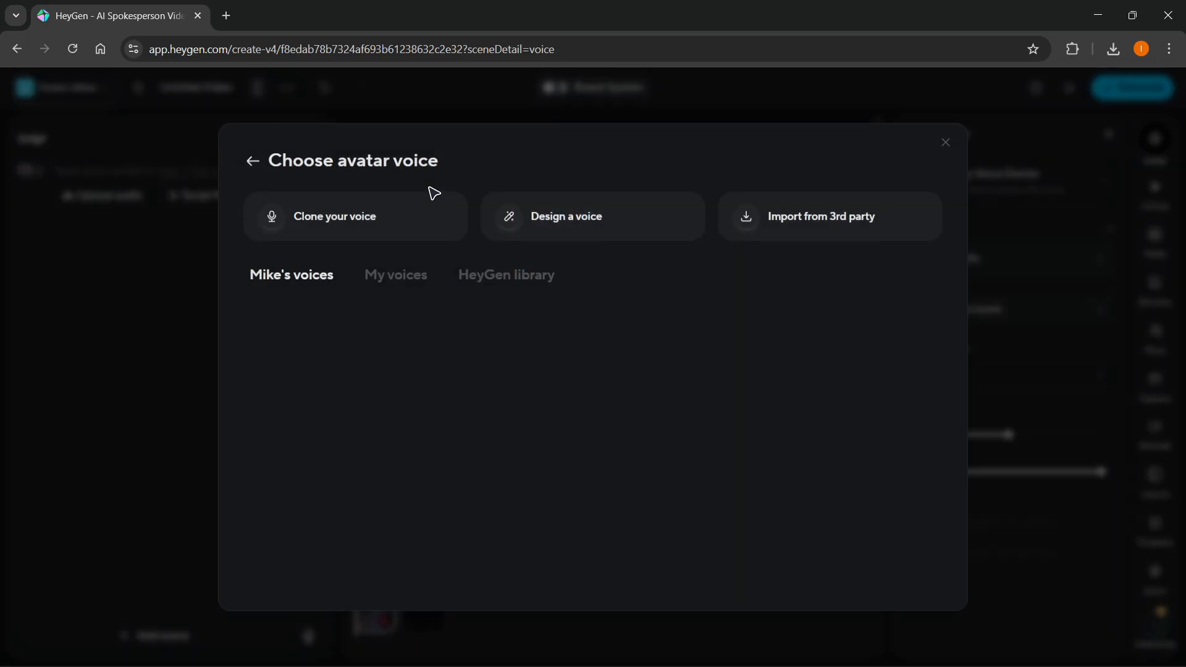
left_click(393, 223)
left_click(348, 89)
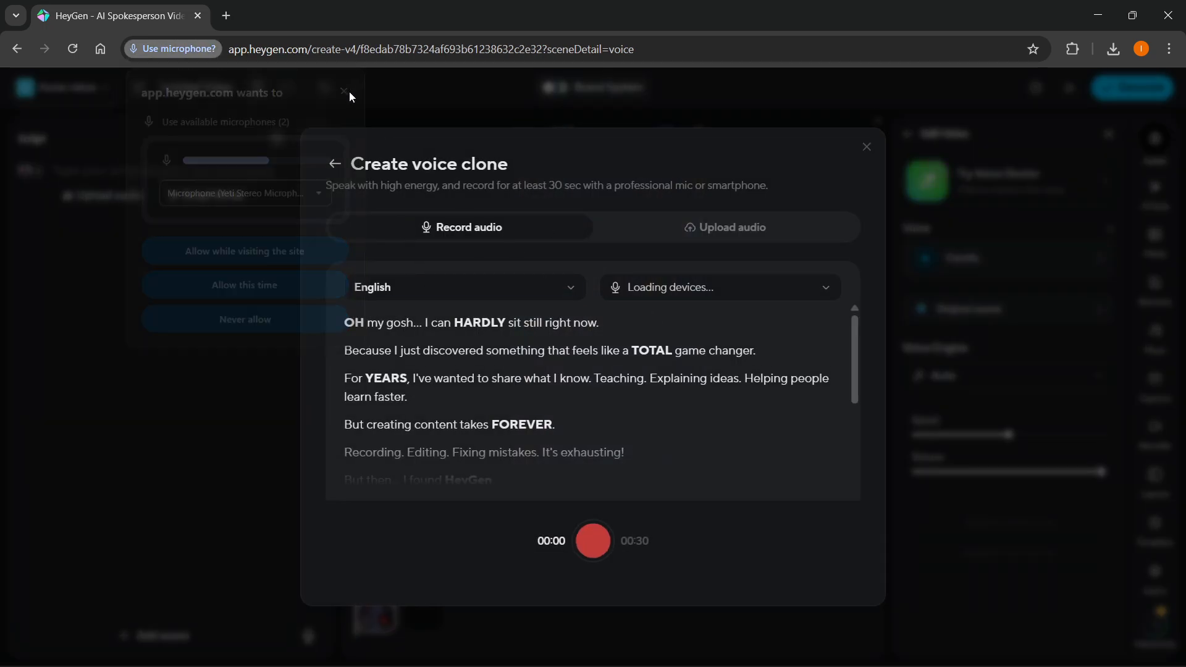
left_click(335, 164)
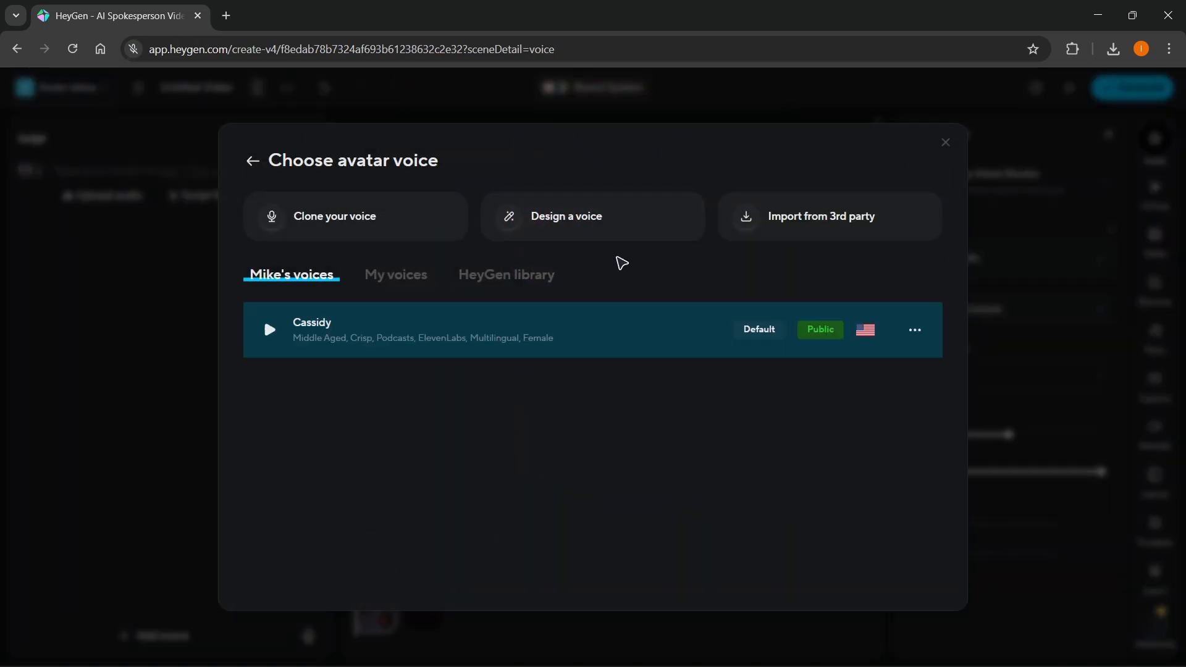
View the audio upload option for voice cloning and return to the avatar voice choices.
left_click(385, 212)
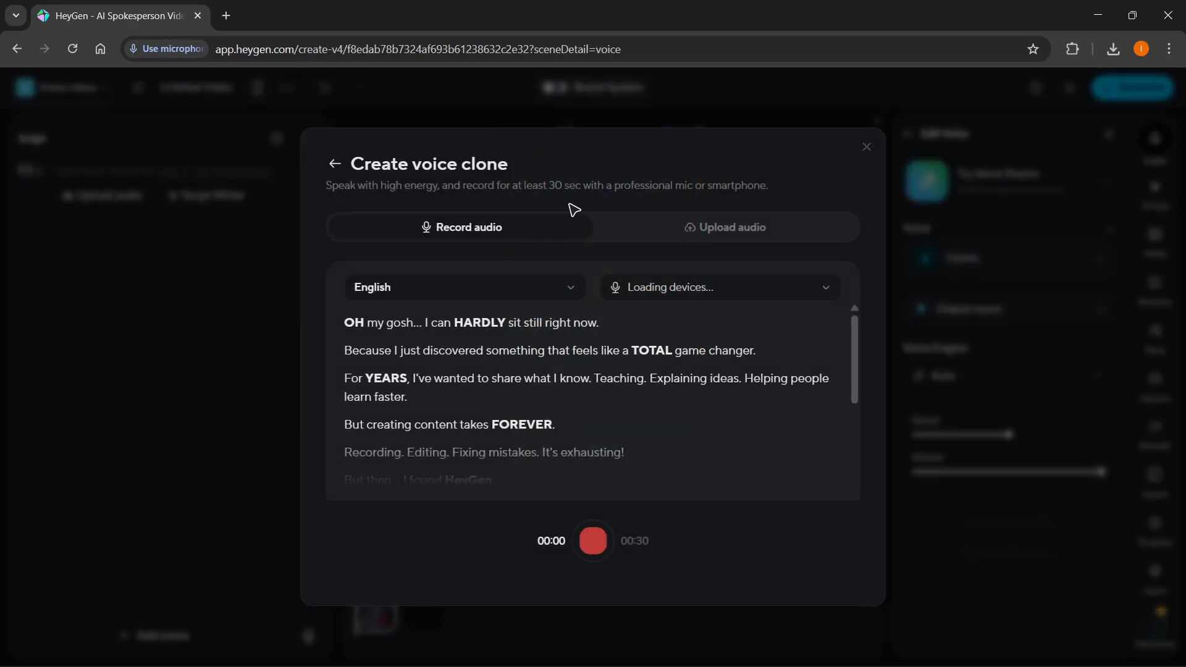
left_click(741, 228)
left_click(347, 88)
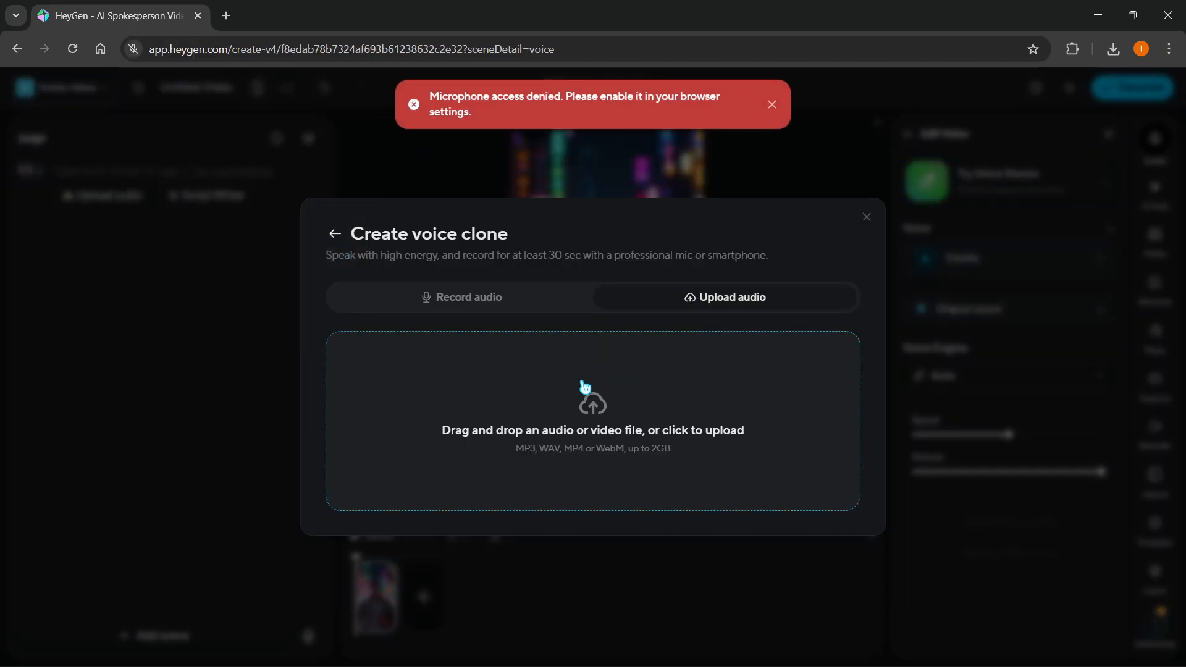
left_click(335, 234)
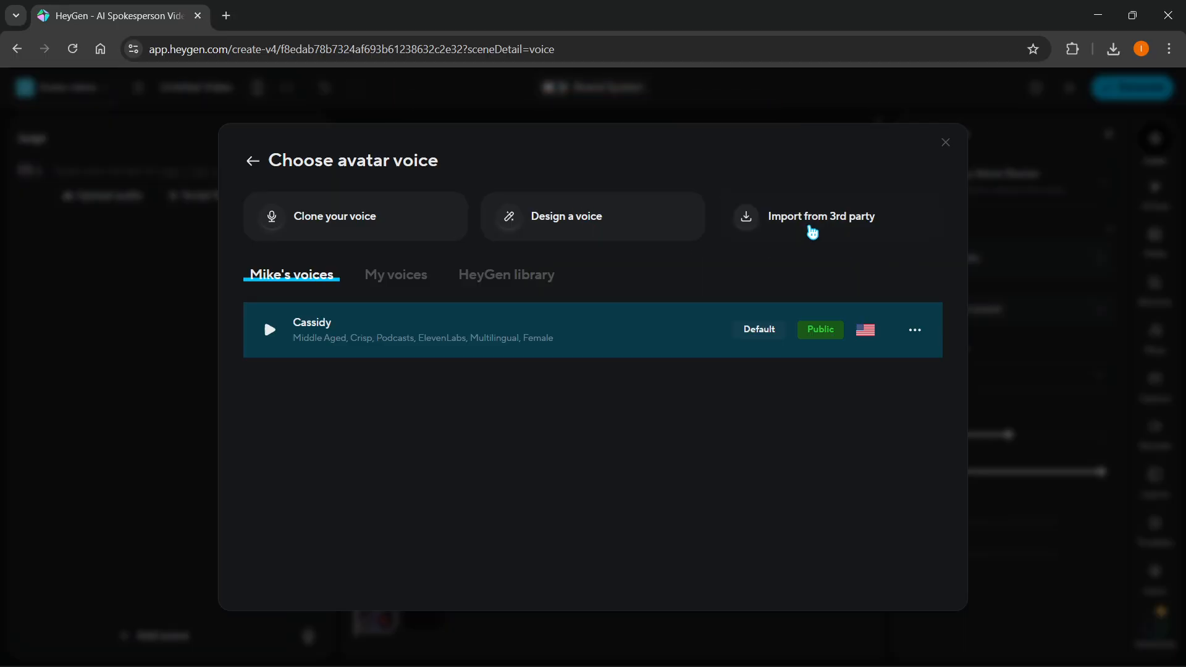
Look over the HeyGen library voices and return to the Avatar & Voice settings with the voice unchanged.
left_click(497, 285)
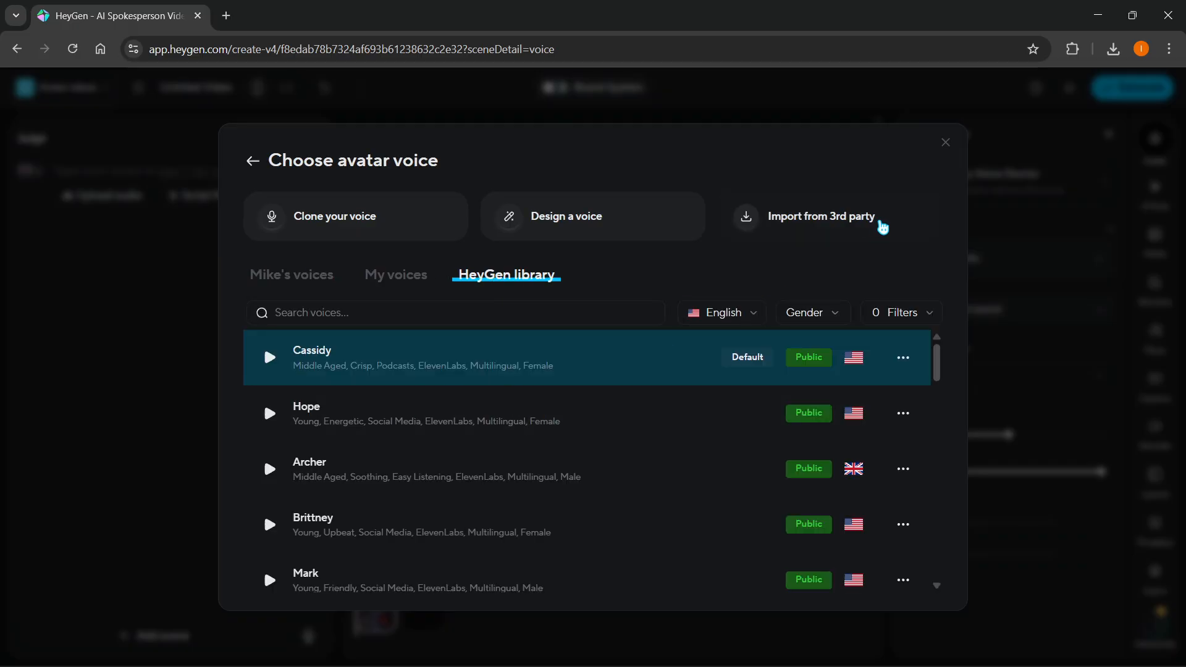
left_click(945, 144)
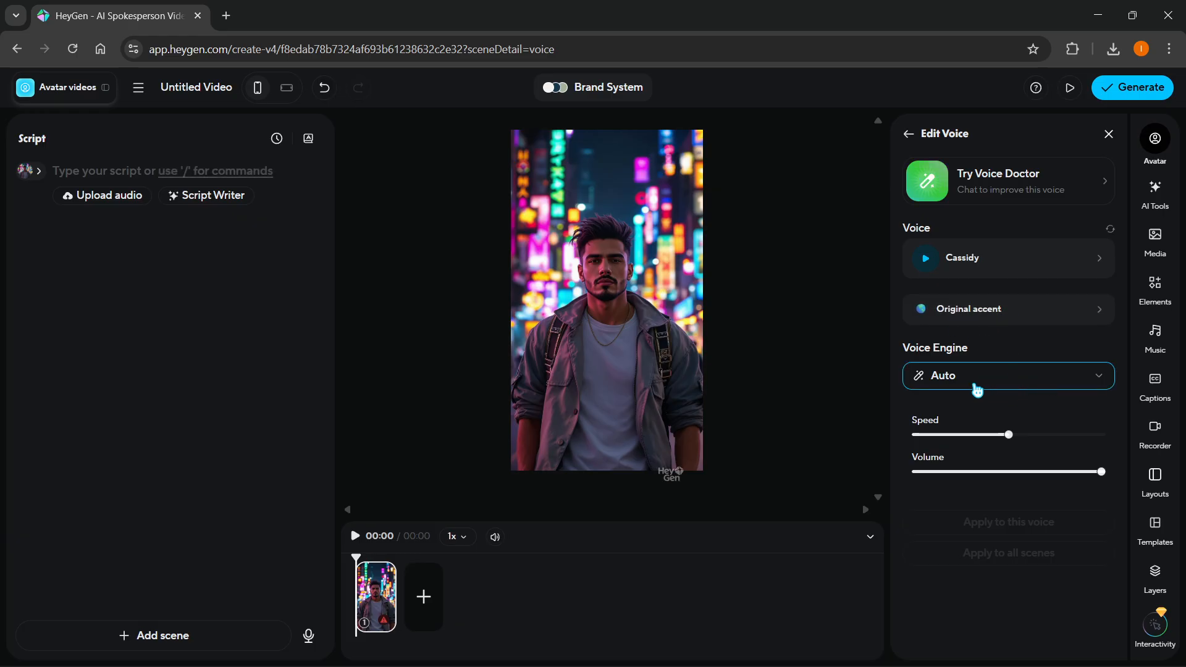
left_click(909, 135)
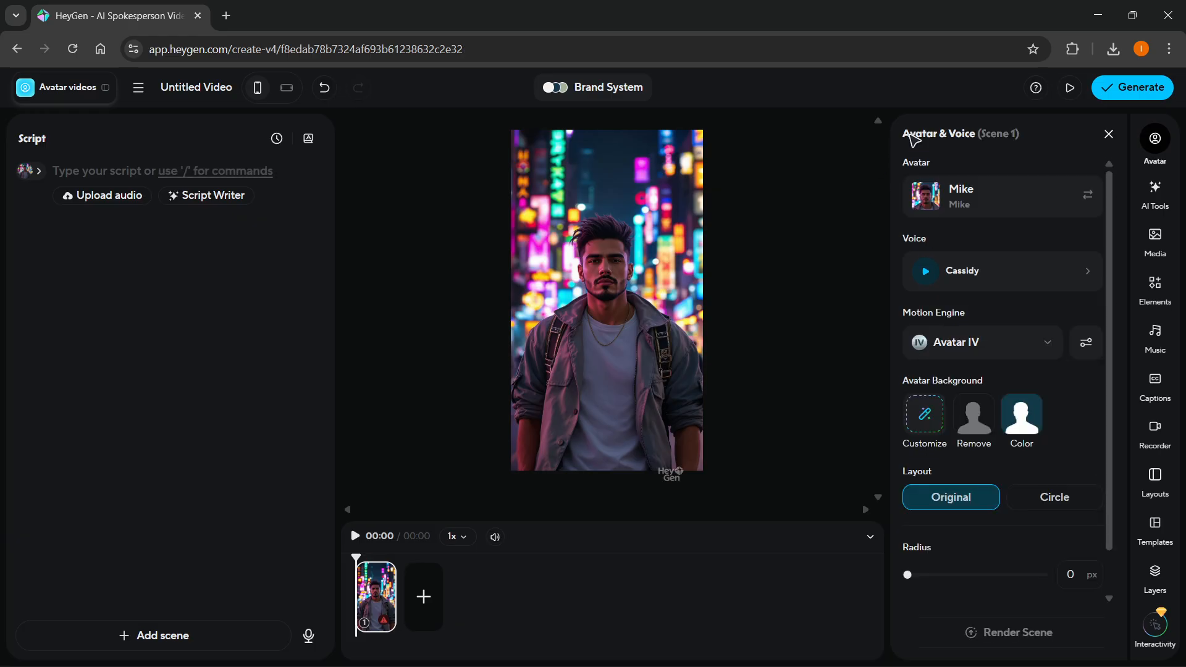
Set the motion engine to Avatar III with Full body motion as the generation mode.
left_click(1025, 338)
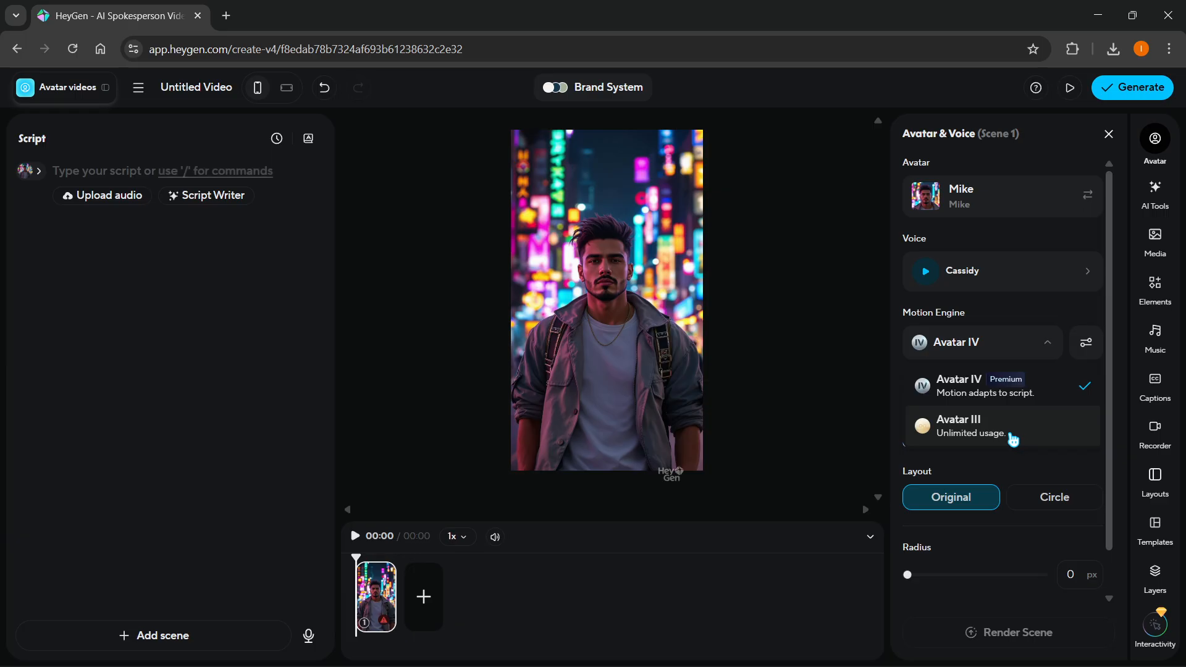
left_click(988, 432)
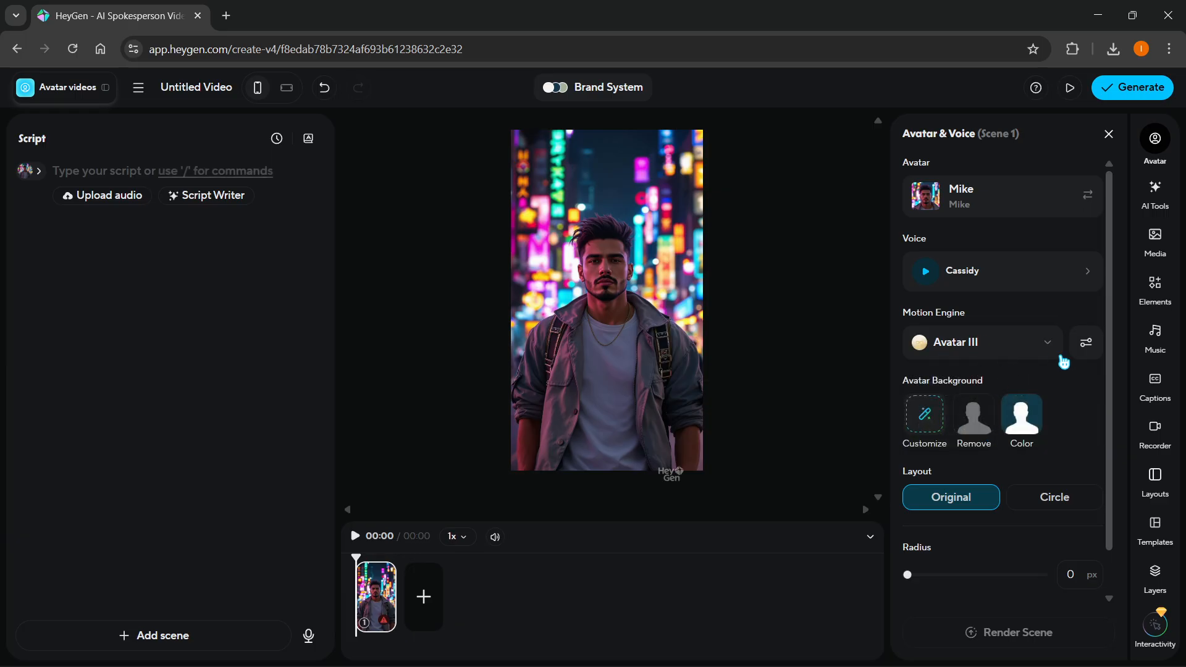
left_click(1085, 346)
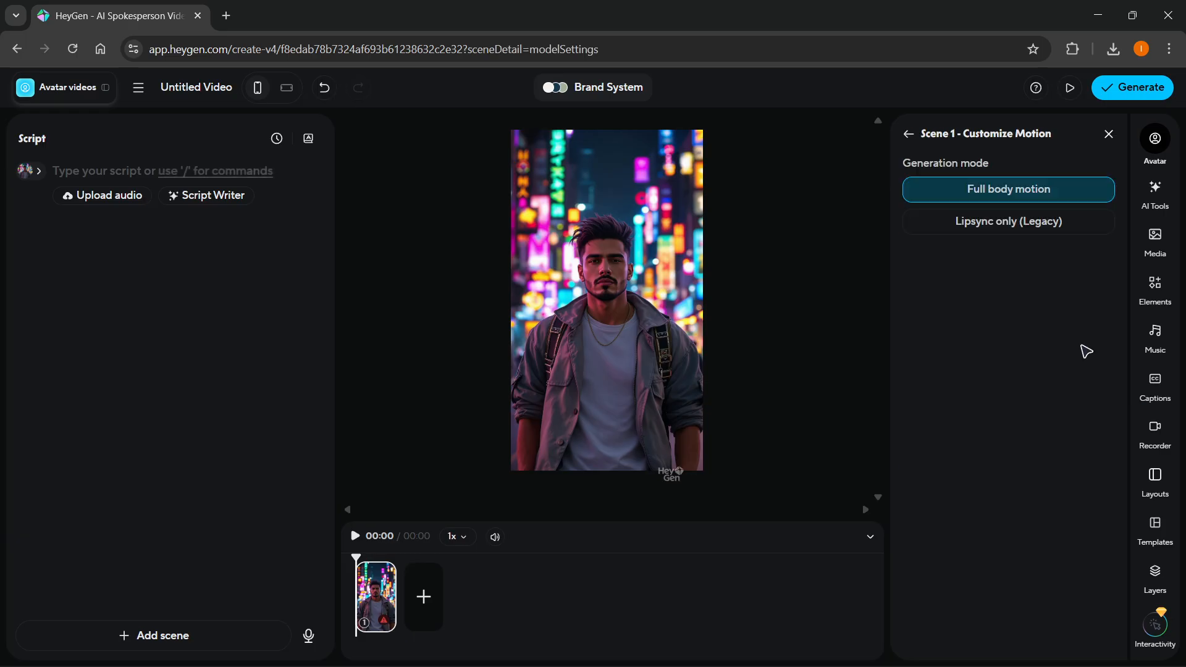
left_click(1003, 231)
left_click(972, 197)
left_click(912, 140)
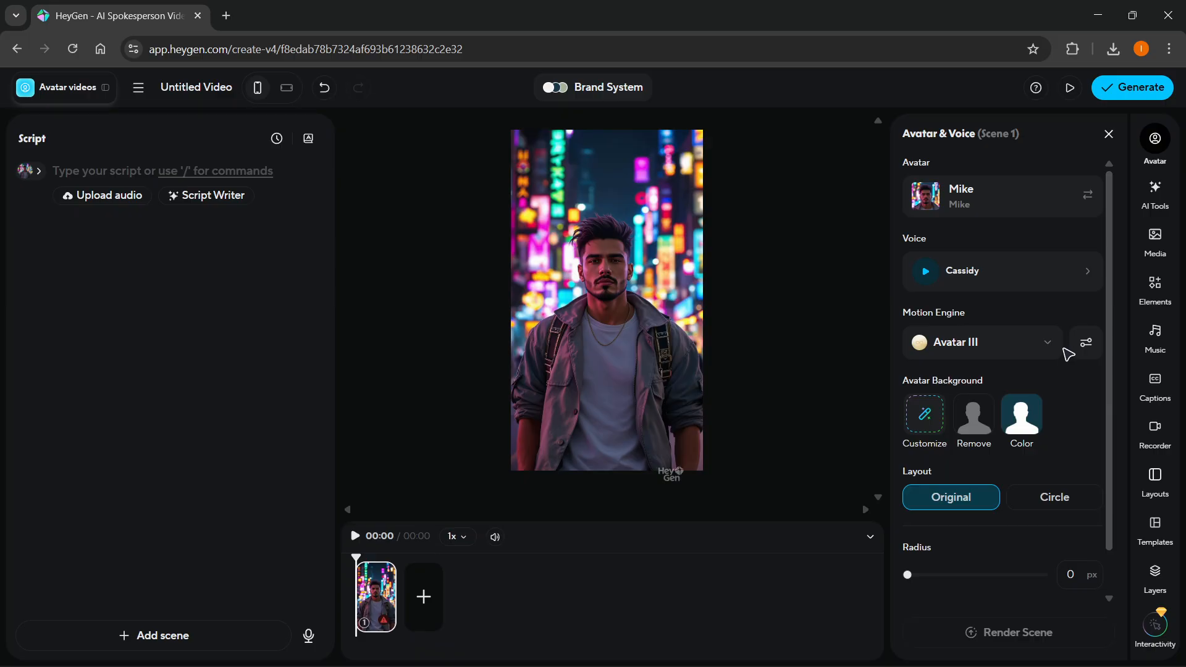
Try the Circle layout on the avatar and return it to the Original layout.
scroll(1050, 358, "down", 1)
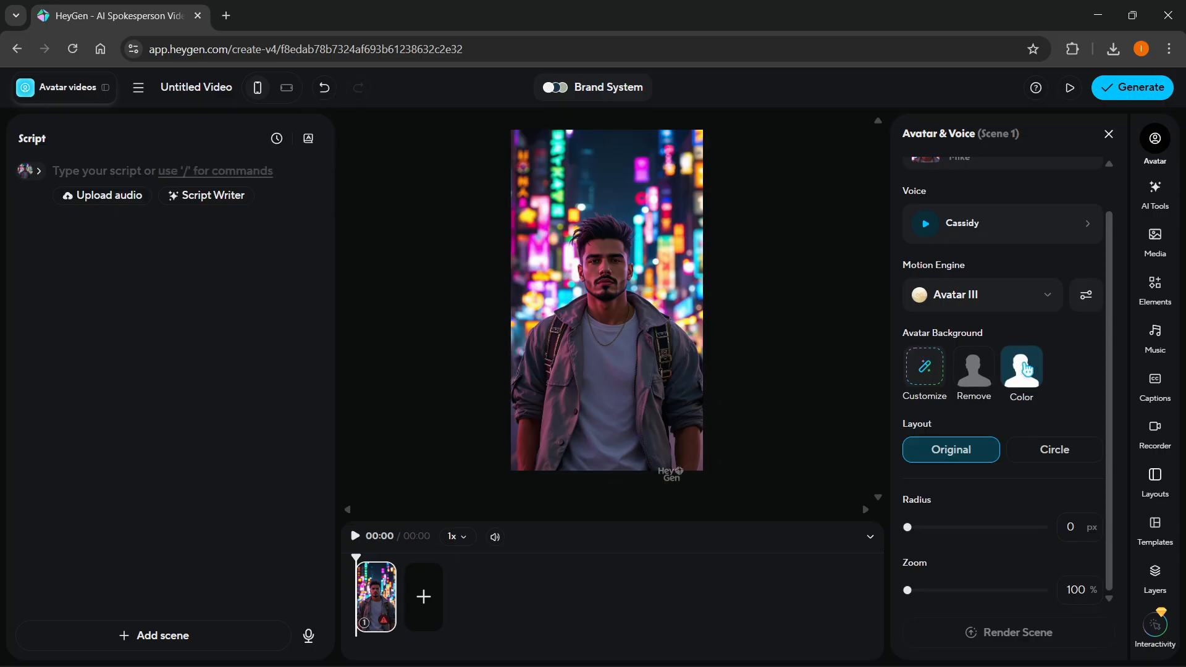
left_click(1032, 449)
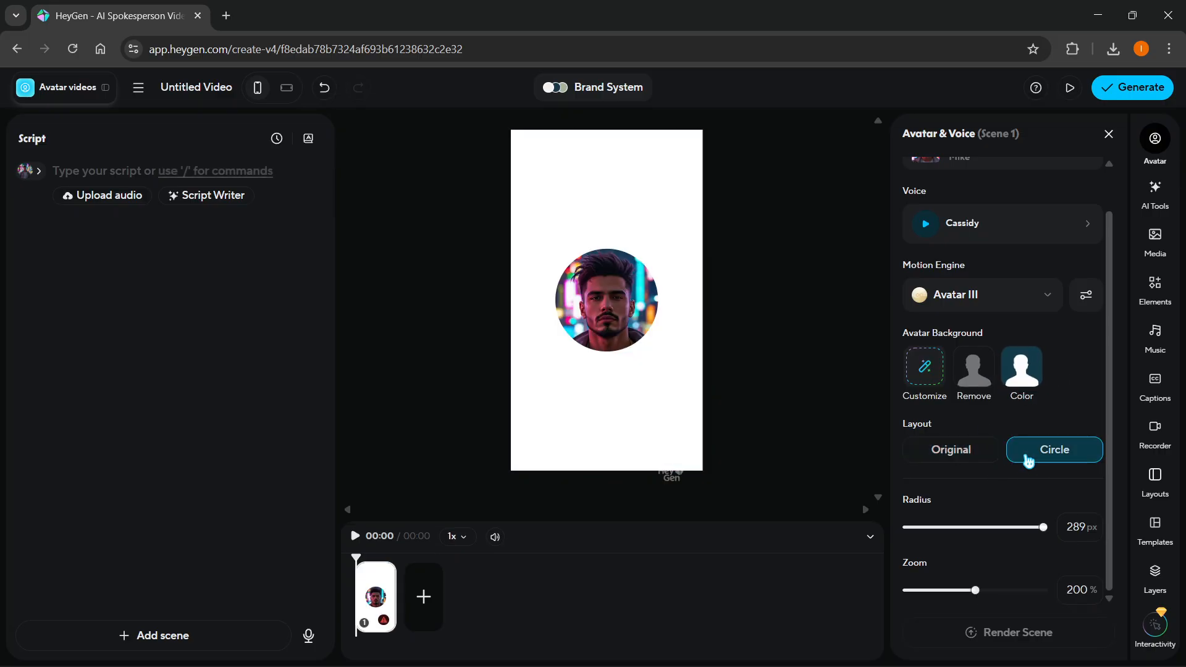
left_click(970, 460)
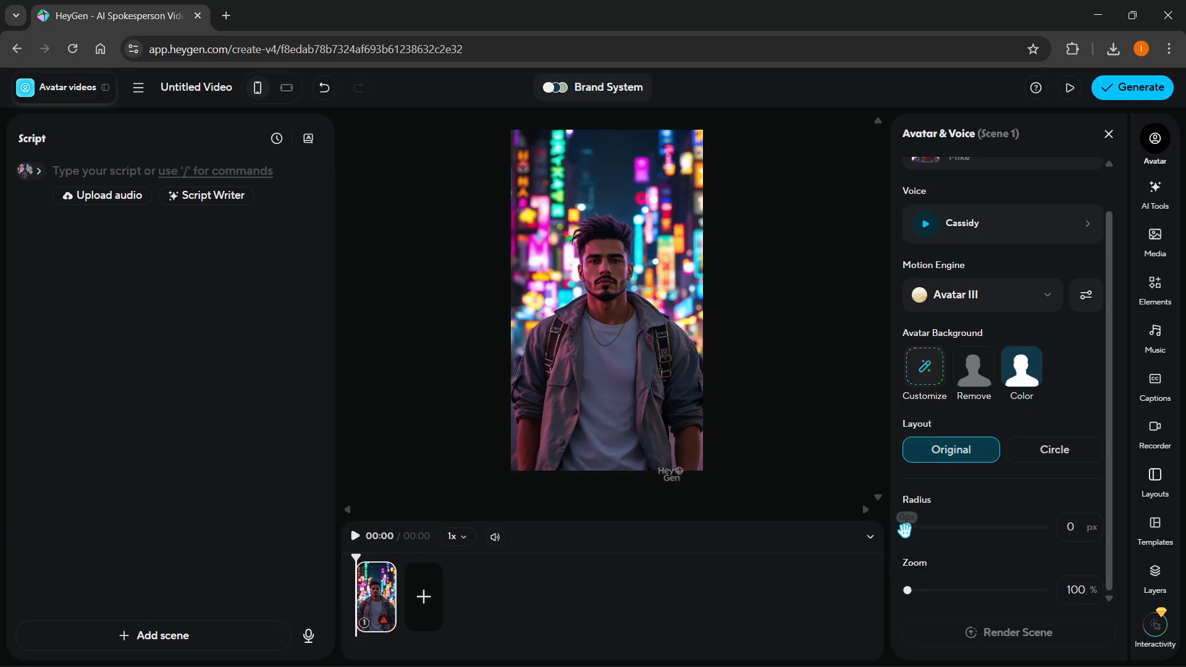
Increase the avatar's zoom slightly and switch its look to the smiling man in a grey jacket in a bright office.
left_click_drag(907, 590, 932, 588)
mouse_move(908, 527)
left_mouse_down()
mouse_move(919, 527)
mouse_move(907, 527)
left_mouse_up()
scroll(967, 477, "up", 2)
left_click(1017, 201)
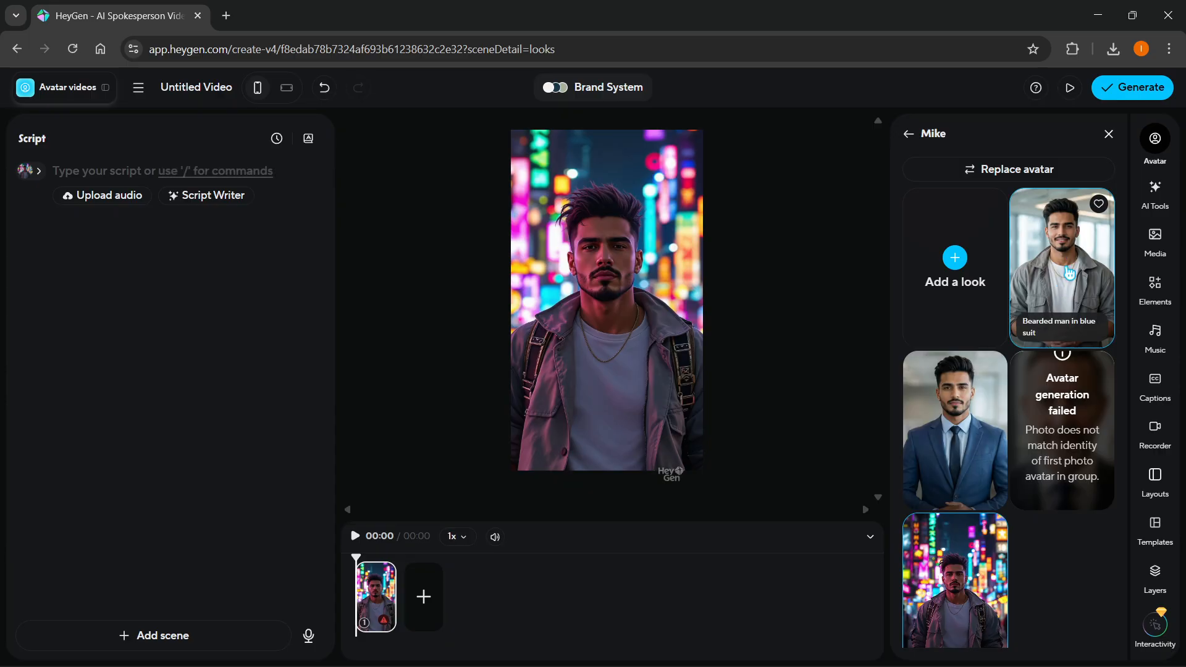
left_click(1070, 278)
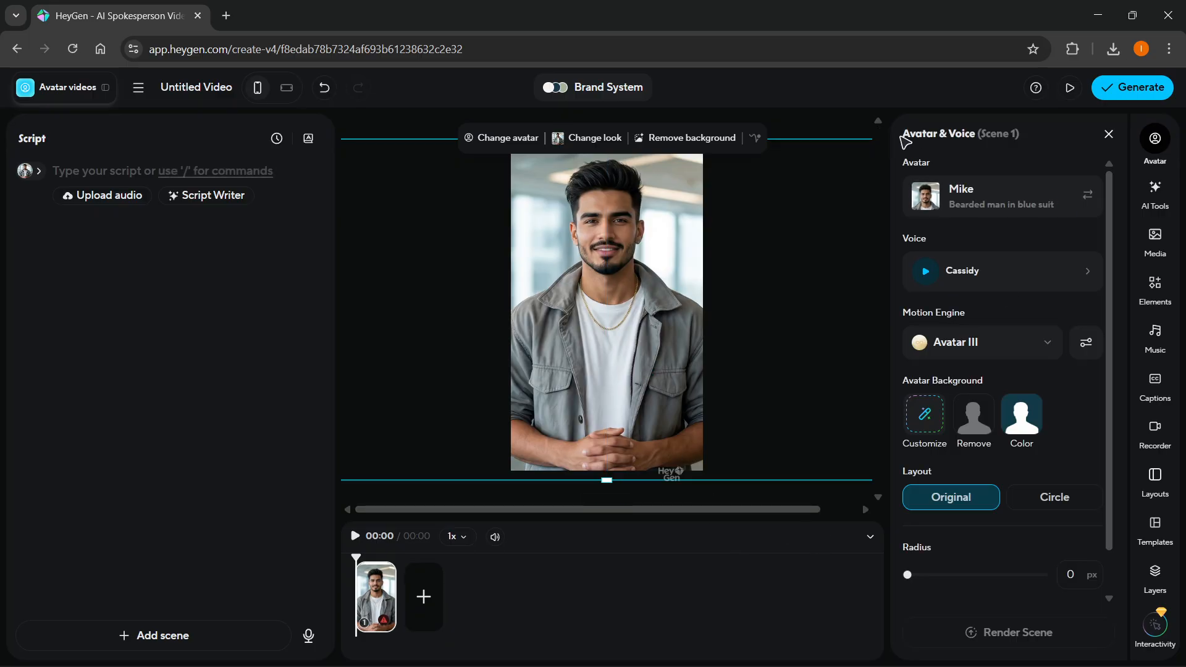
View the available AI Tools and return to the Avatar & Voice settings.
left_click(1109, 135)
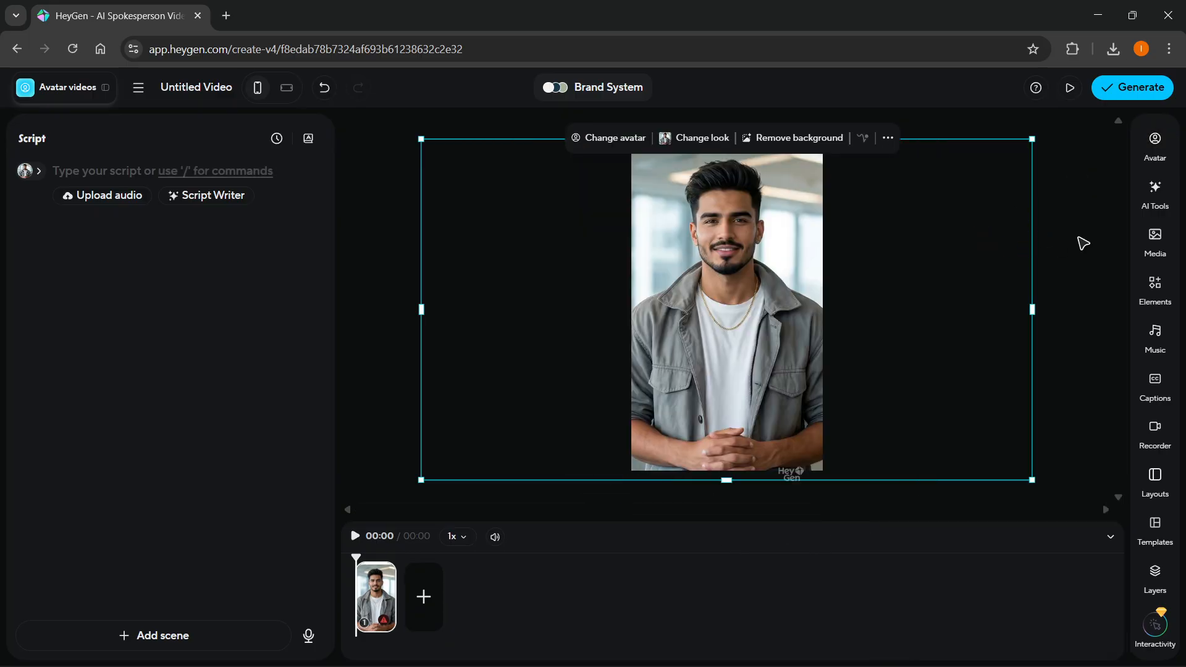
left_click(1155, 148)
left_click(1153, 197)
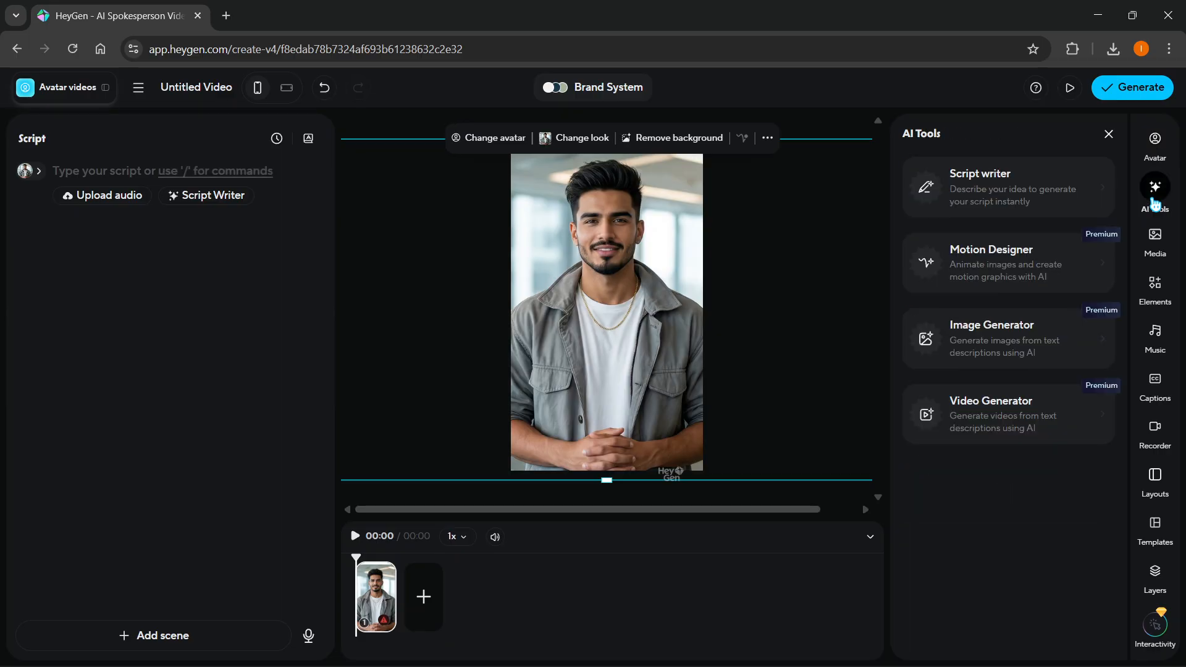
left_click(1155, 148)
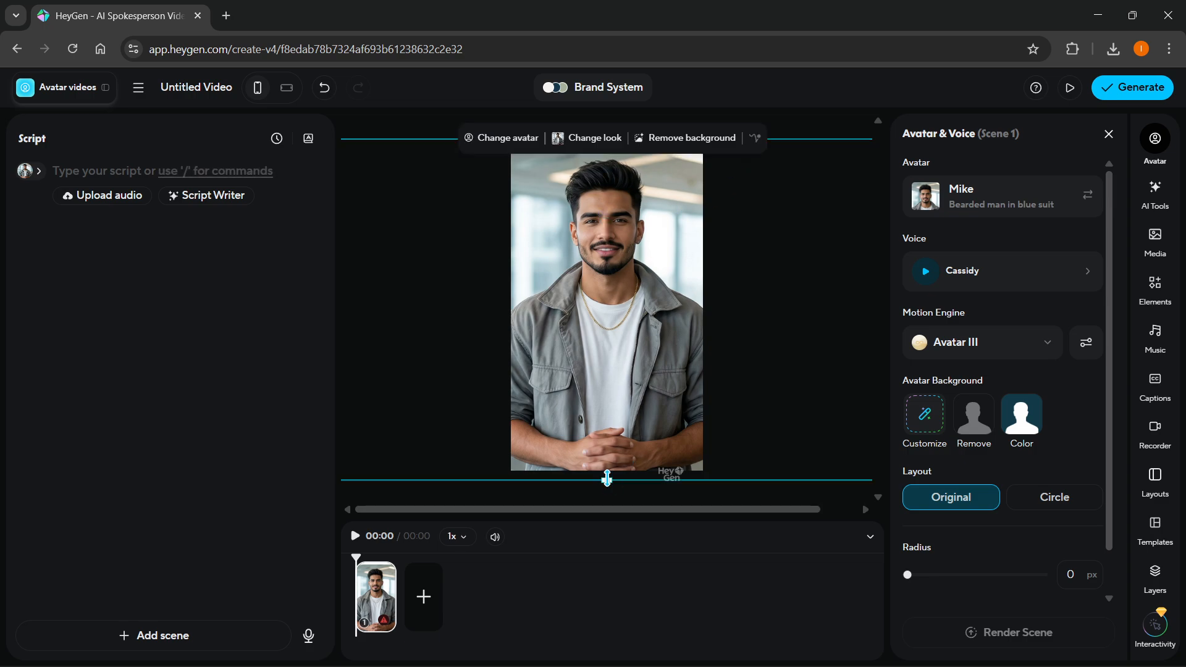
Enlarge the avatar slightly on the canvas and reposition it near the centre of the frame.
left_click_drag(607, 478, 609, 506)
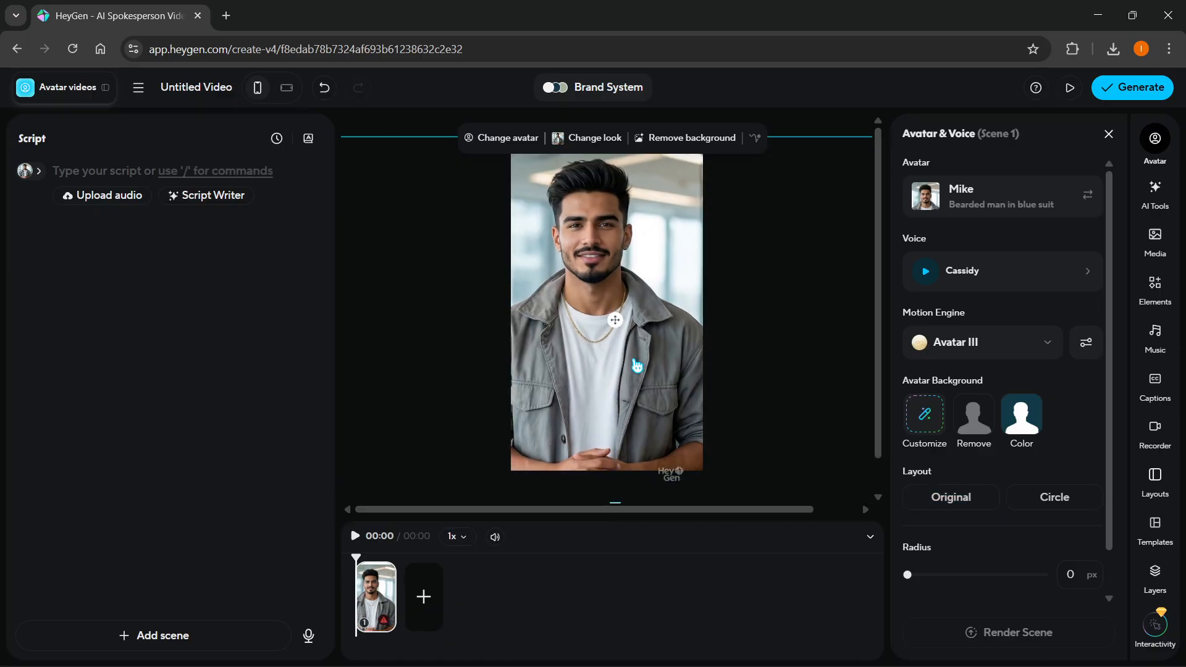
left_click_drag(637, 365, 657, 359)
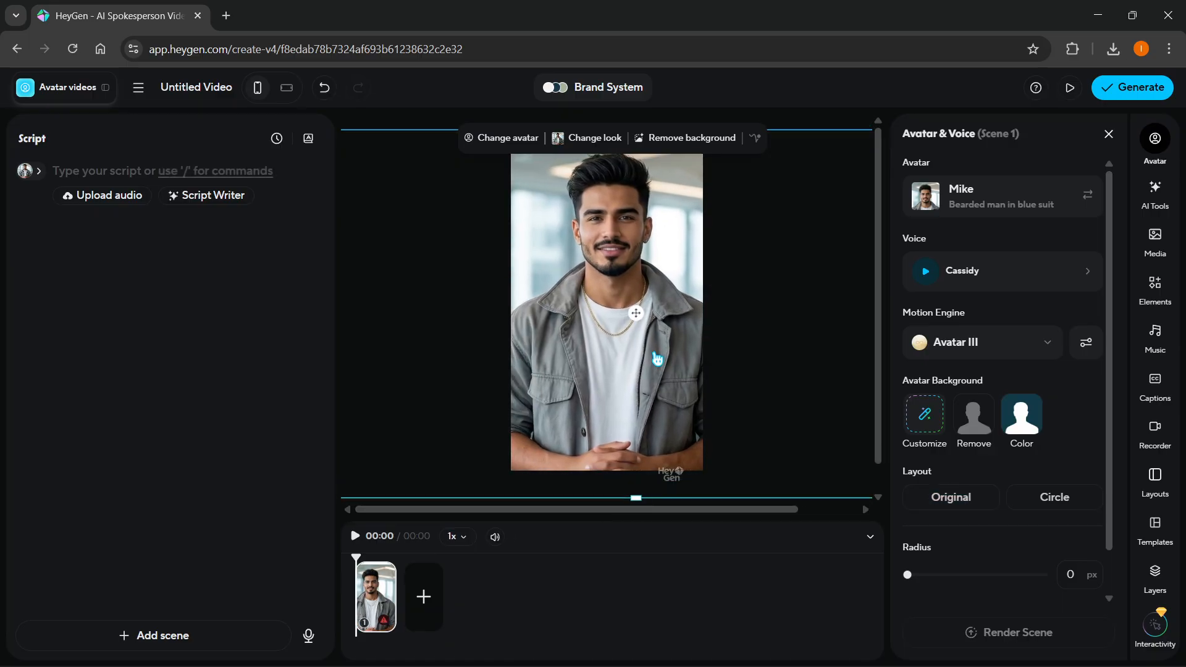
Check the commands available in the script and write "Hello there! How are you doing?" as the scene's script.
left_click(705, 549)
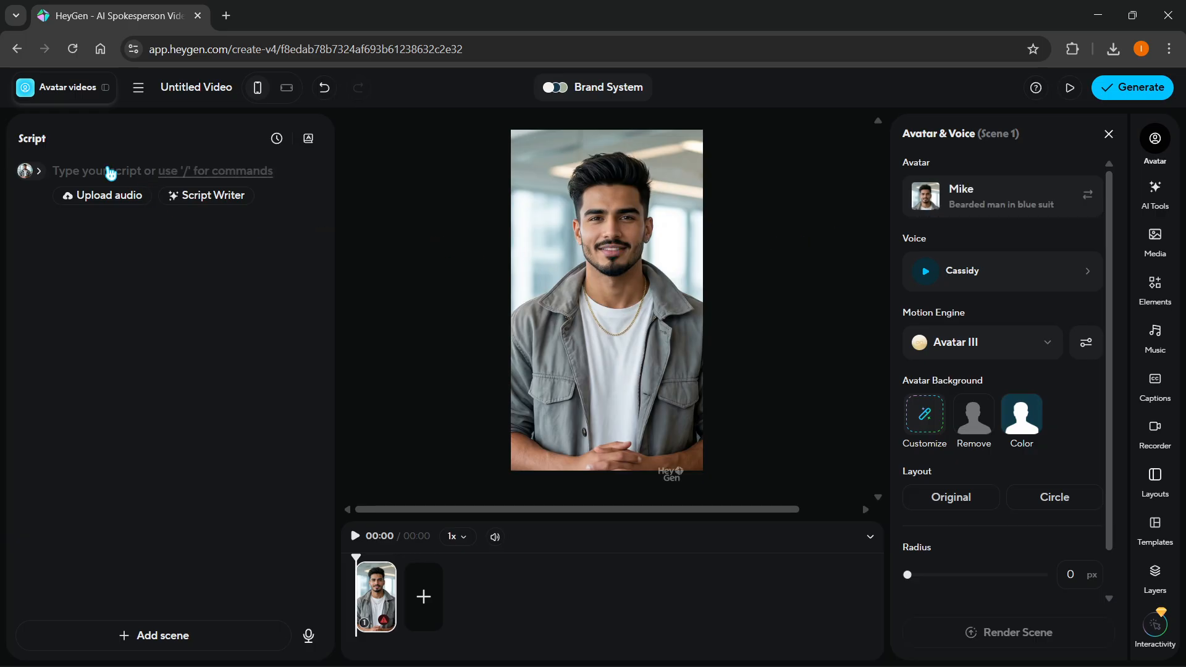
left_click(95, 179)
left_click(99, 176)
type("/")
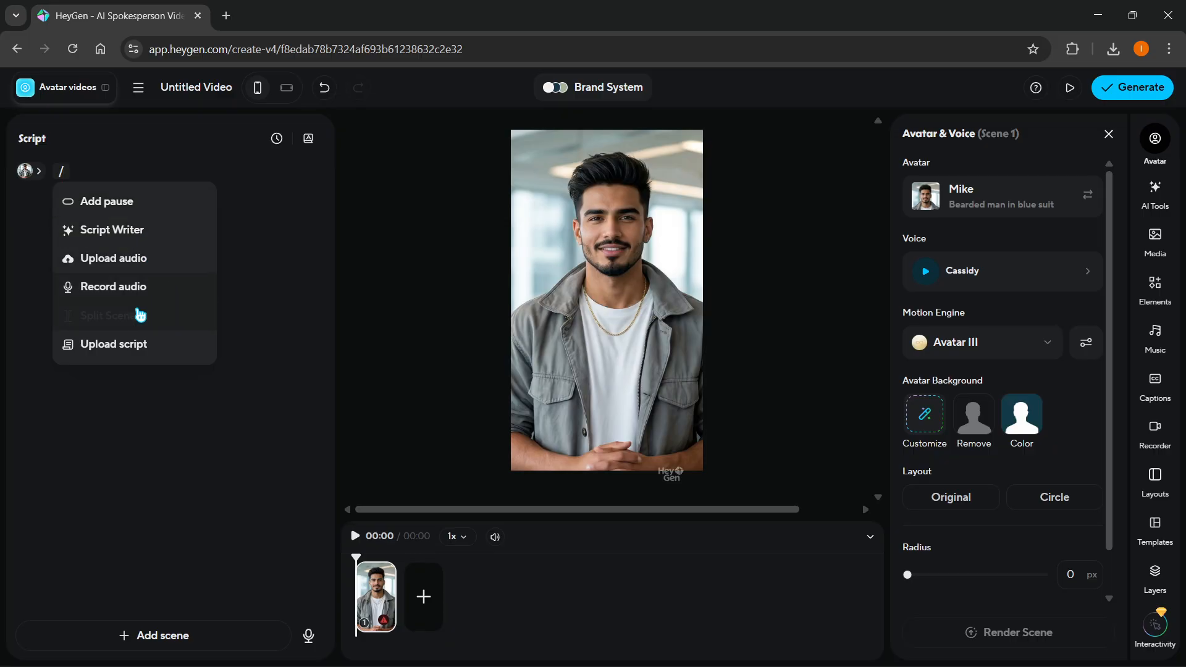
key("BackSpace")
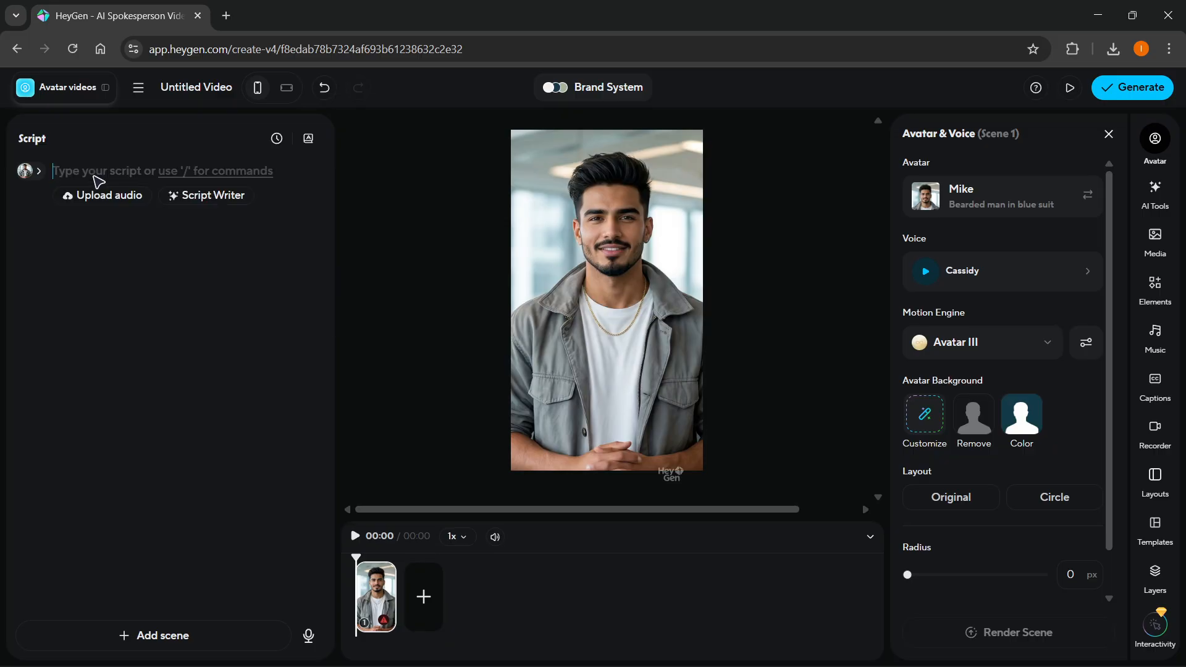
type("Hell")
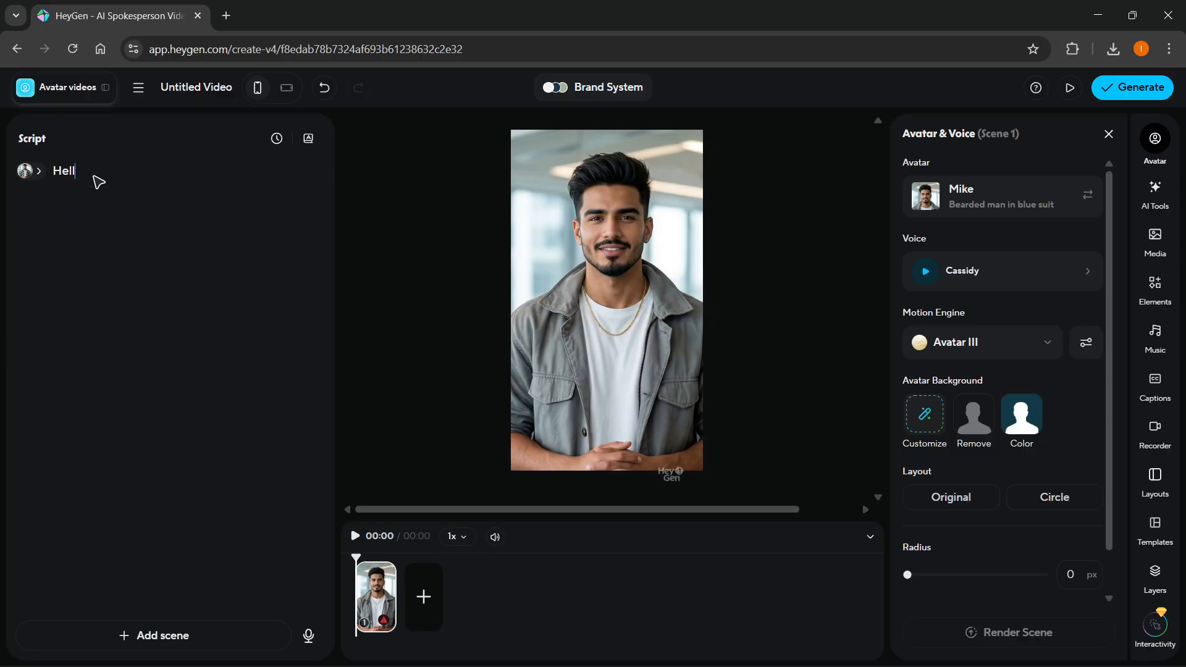
type("o there! How are you doing?")
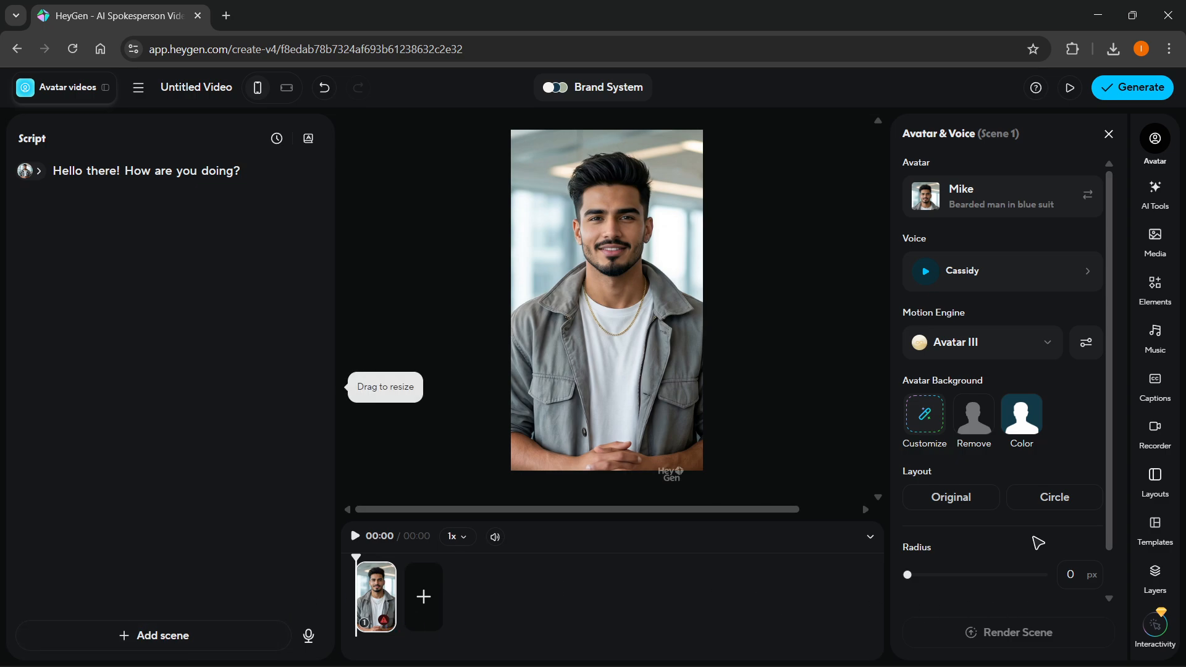
Render the scene with its script and play back the avatar's speech.
left_click(1013, 633)
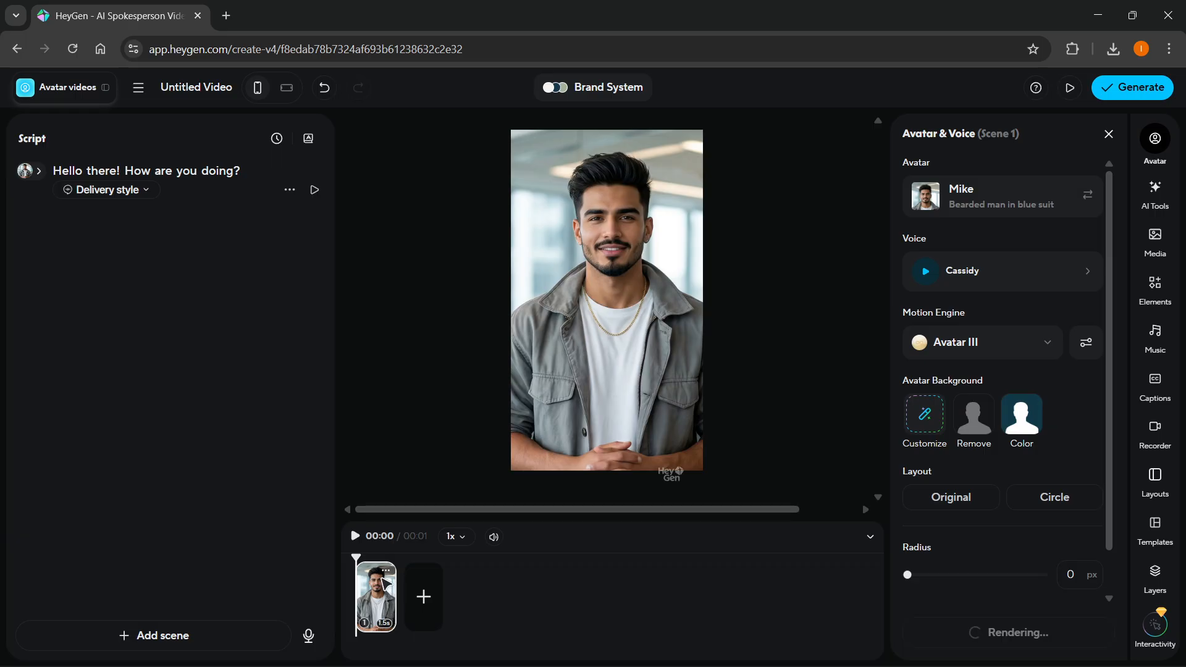
left_click(356, 536)
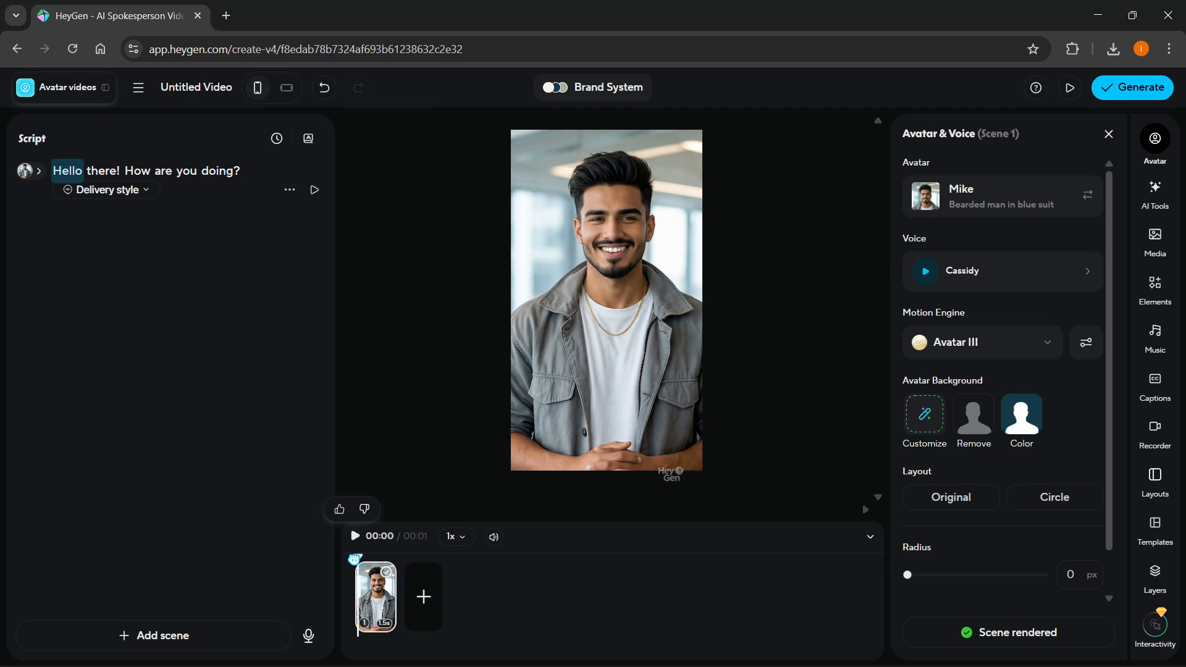
left_click(356, 537)
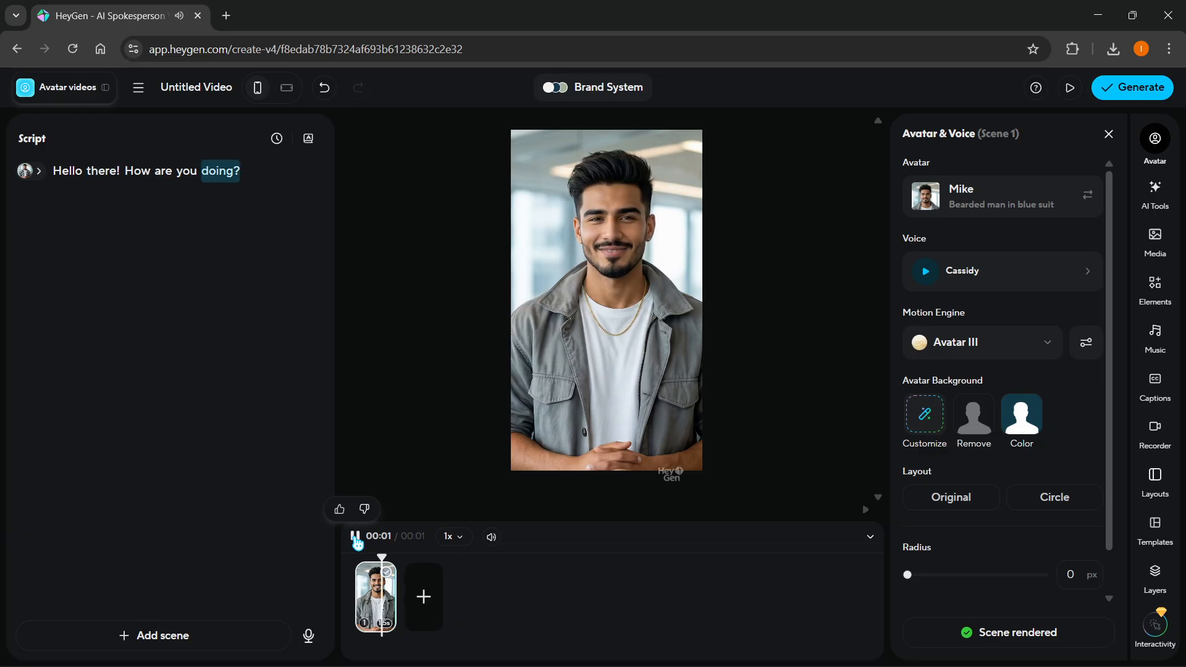